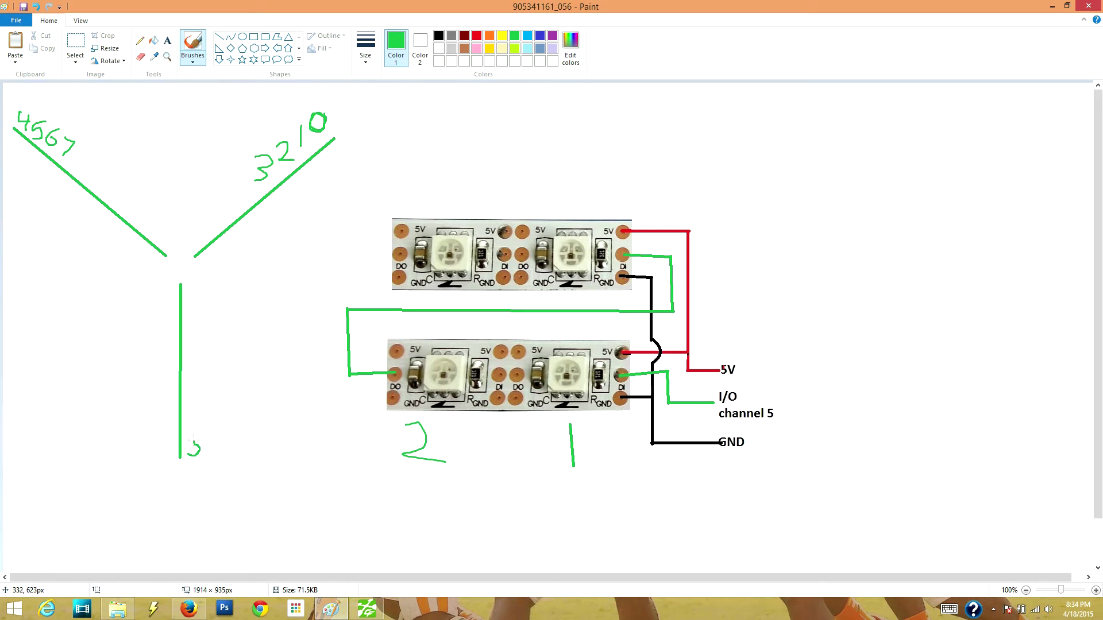
Handwrite the LED numbers 8 to 15 along the vertical arm and around the centre of the Y-shaped sketch
{"action": "left_click_drag", "start_coordinate": [196, 443], "coordinate": [187, 454]}
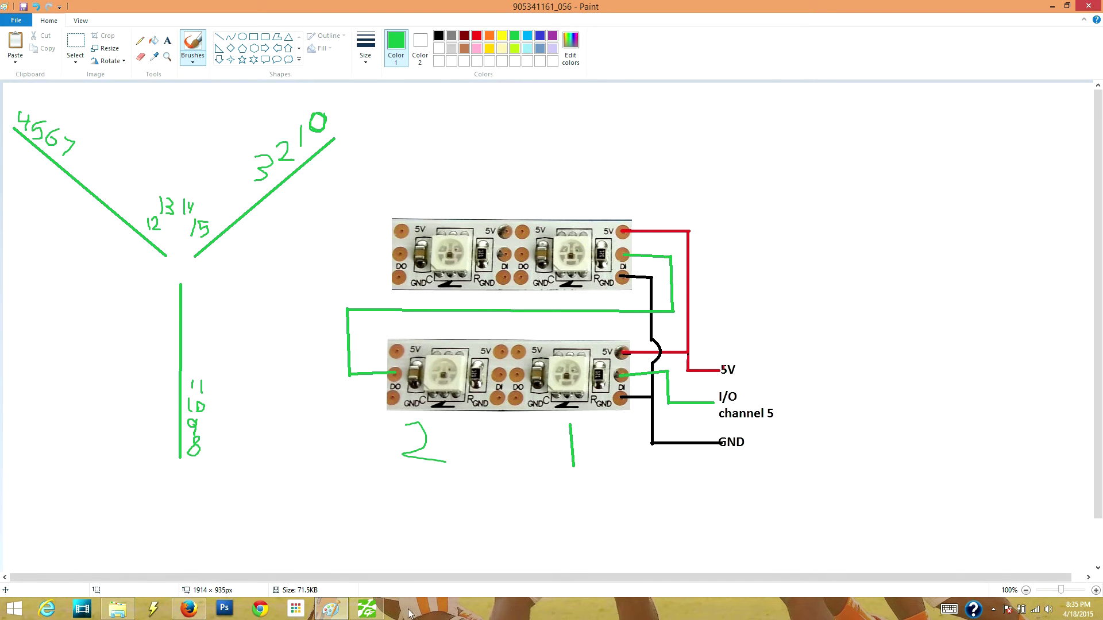
Switch to Cleanflight and, in Wire Ordering Mode, place LEDs 0 to 3 diagonally inward from the grid's upper-right corner
{"action": "left_click", "coordinate": [366, 609]}
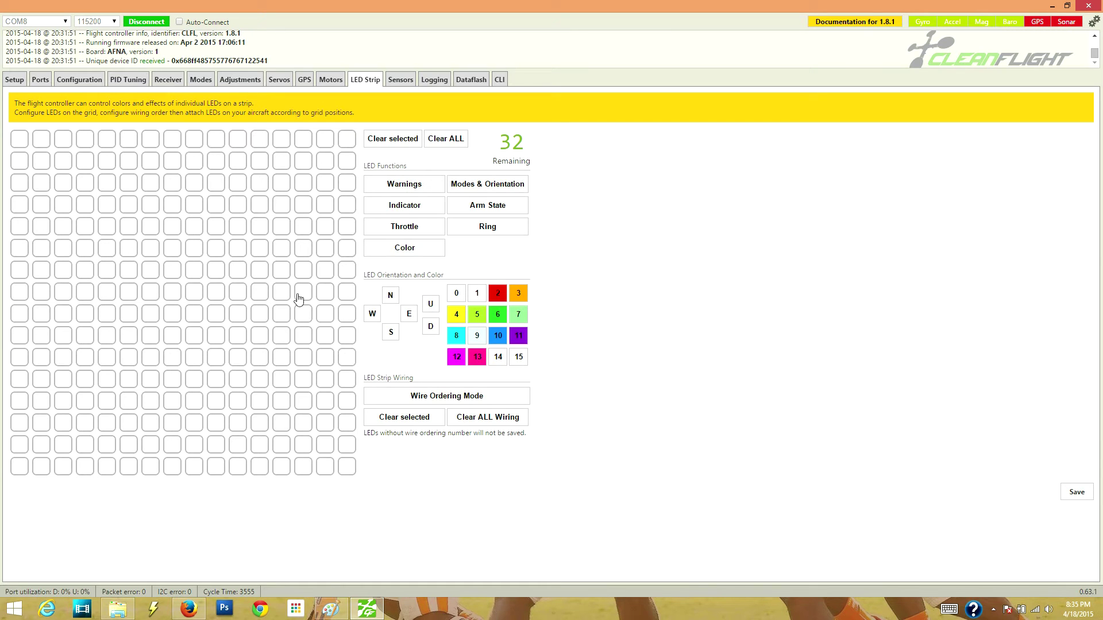
{"action": "left_click", "coordinate": [423, 398]}
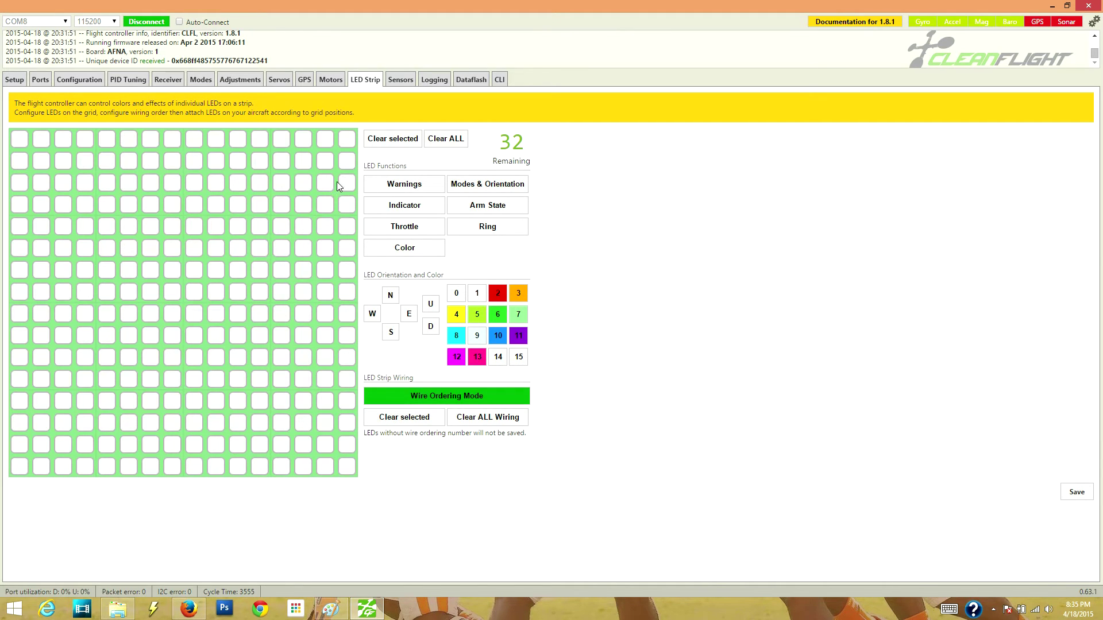
{"action": "left_click", "coordinate": [348, 142]}
{"action": "left_click", "coordinate": [327, 163]}
{"action": "left_click", "coordinate": [304, 183]}
{"action": "left_click", "coordinate": [281, 205]}
Place LEDs 4 to 7 diagonally inward from the grid's upper-left corner in wiring order
{"action": "left_click", "coordinate": [19, 140]}
{"action": "left_click", "coordinate": [41, 161]}
{"action": "left_click", "coordinate": [64, 184]}
{"action": "left_click", "coordinate": [84, 205]}
Place LEDs 8 to 11 upward from the bottom cell of the grid's eighth column
{"action": "left_click", "coordinate": [172, 467]}
{"action": "left_click", "coordinate": [173, 444]}
{"action": "left_click", "coordinate": [172, 422]}
{"action": "left_click", "coordinate": [172, 401]}
Place LEDs 12 to 15 side by side in the grid's fifth row, columns seven to ten
{"action": "left_click", "coordinate": [151, 230]}
{"action": "left_click", "coordinate": [173, 229]}
{"action": "left_click", "coordinate": [194, 228]}
{"action": "left_click", "coordinate": [216, 227]}
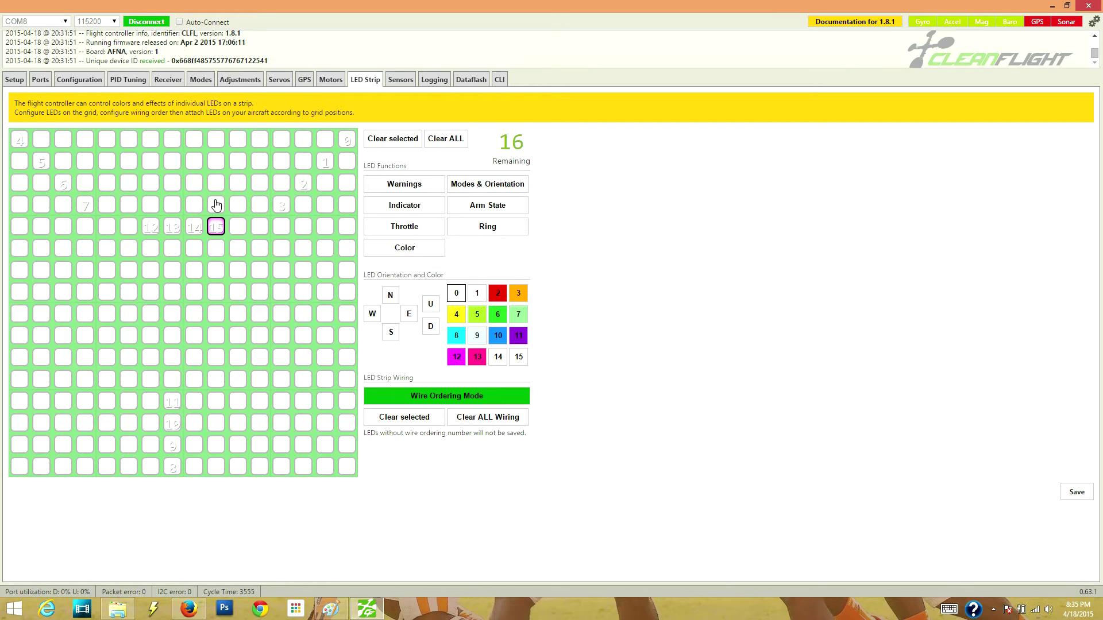
Set the orientation of LEDs 0 to 3 on the upper-right arm to down (D)
{"action": "left_click", "coordinate": [347, 140]}
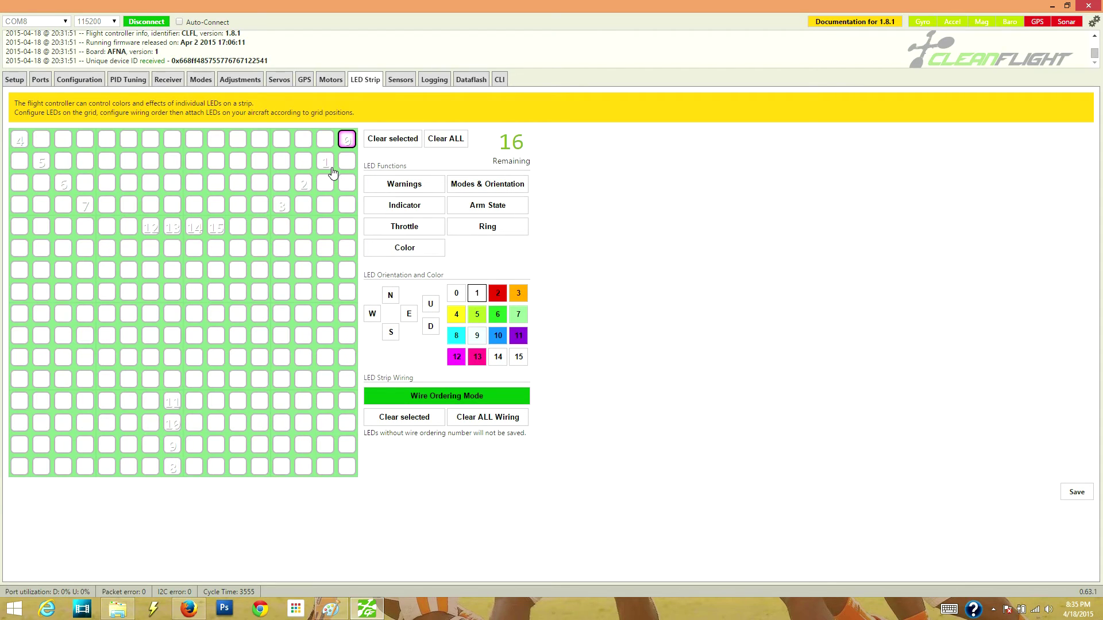
{"action": "left_click", "coordinate": [435, 326]}
{"action": "left_click", "coordinate": [325, 164]}
{"action": "left_click", "coordinate": [430, 326]}
{"action": "left_click", "coordinate": [303, 183]}
{"action": "left_click", "coordinate": [430, 327]}
{"action": "left_click", "coordinate": [282, 205]}
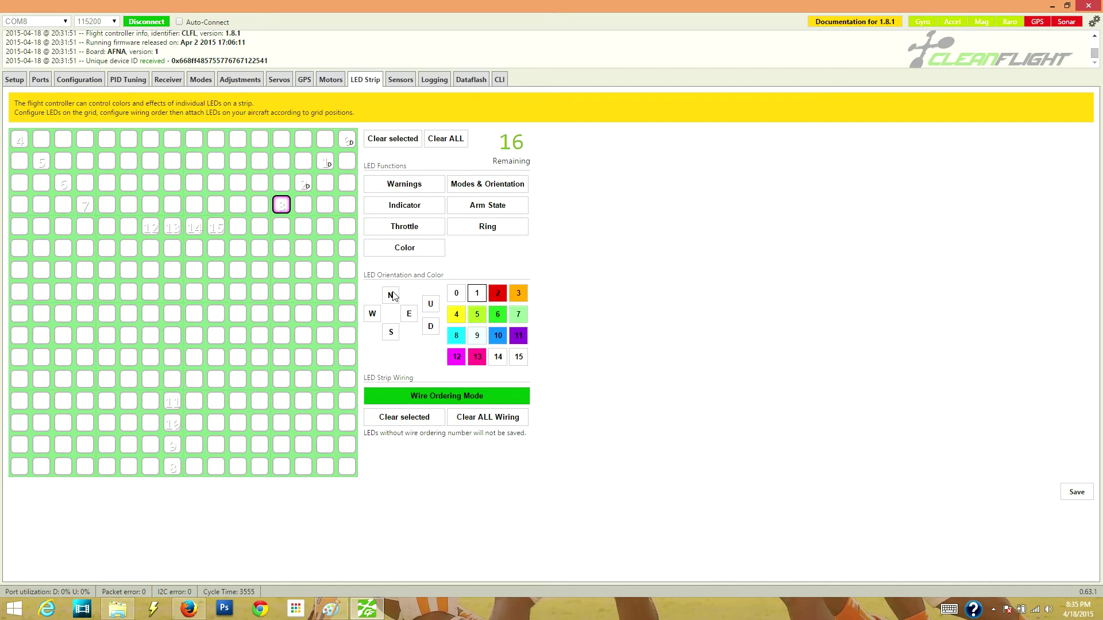
{"action": "left_click", "coordinate": [430, 326]}
Set the orientation of LEDs 8 to 11 on the rear arm to down (D)
{"action": "left_click", "coordinate": [173, 400]}
{"action": "left_click", "coordinate": [430, 326]}
{"action": "left_click", "coordinate": [172, 424]}
{"action": "left_click", "coordinate": [430, 326]}
{"action": "left_click", "coordinate": [172, 446]}
{"action": "left_click", "coordinate": [430, 326]}
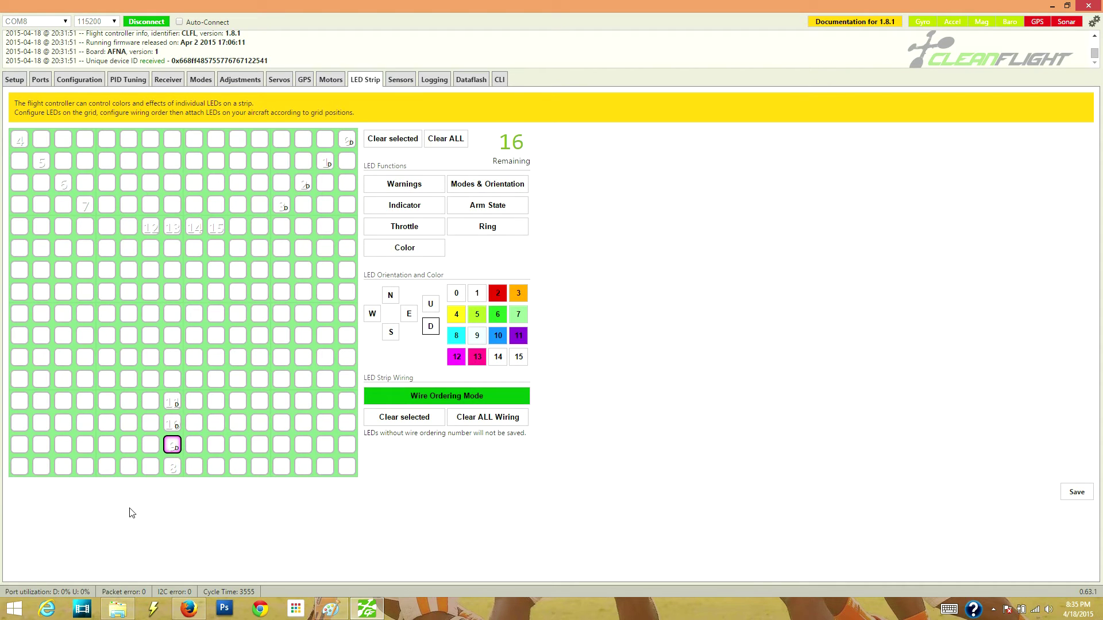
{"action": "left_click", "coordinate": [172, 467]}
{"action": "left_click", "coordinate": [430, 326]}
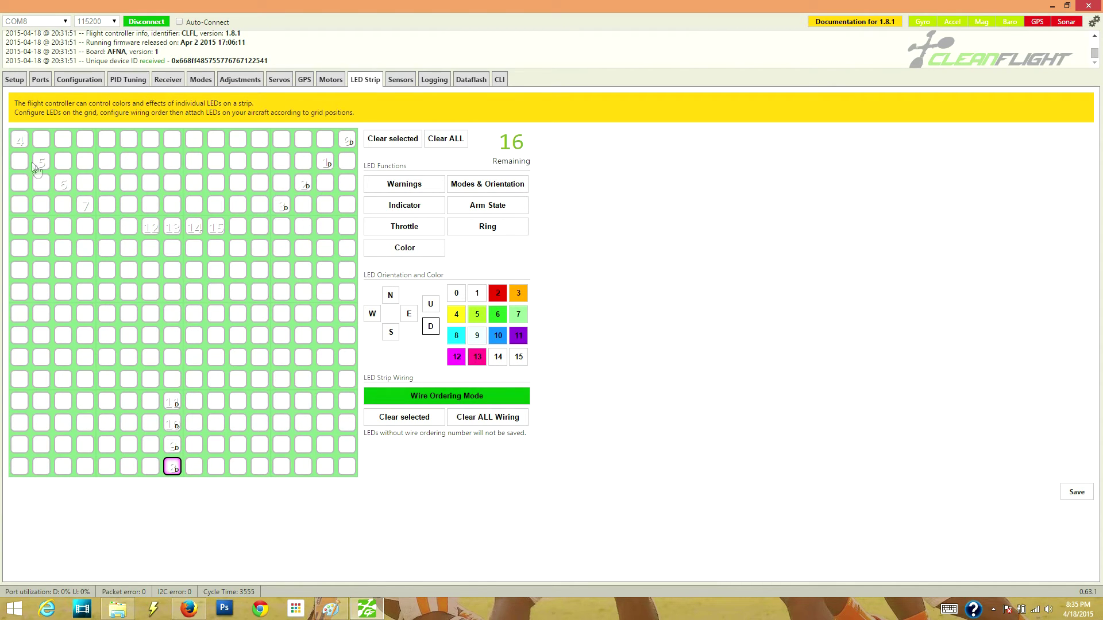
Set the orientation of LEDs 4 to 7 on the upper-left arm to down (D)
{"action": "left_click", "coordinate": [20, 139]}
{"action": "left_click", "coordinate": [430, 326]}
{"action": "left_click", "coordinate": [42, 161]}
{"action": "left_click", "coordinate": [431, 326]}
{"action": "left_click", "coordinate": [61, 182]}
{"action": "left_click", "coordinate": [430, 326]}
{"action": "left_click", "coordinate": [85, 205]}
{"action": "left_click", "coordinate": [431, 326]}
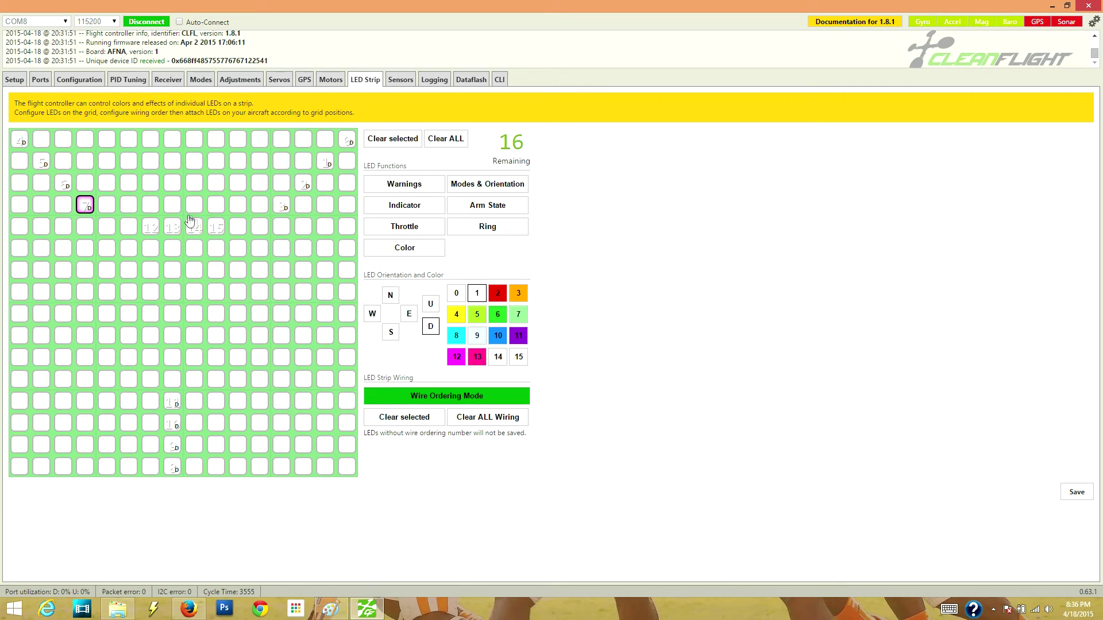
Orient centre LEDs 13 and 14 north, LED 12 west and LED 15 east
{"action": "left_click", "coordinate": [174, 227]}
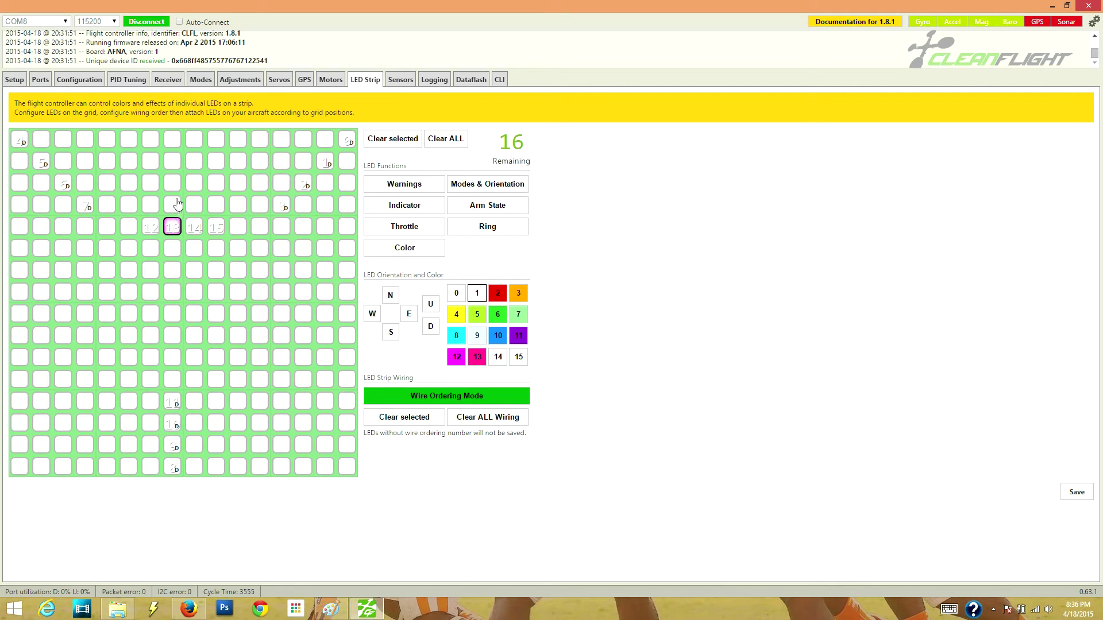
{"action": "left_click", "coordinate": [385, 298]}
{"action": "left_click", "coordinate": [194, 227]}
{"action": "left_click", "coordinate": [386, 295]}
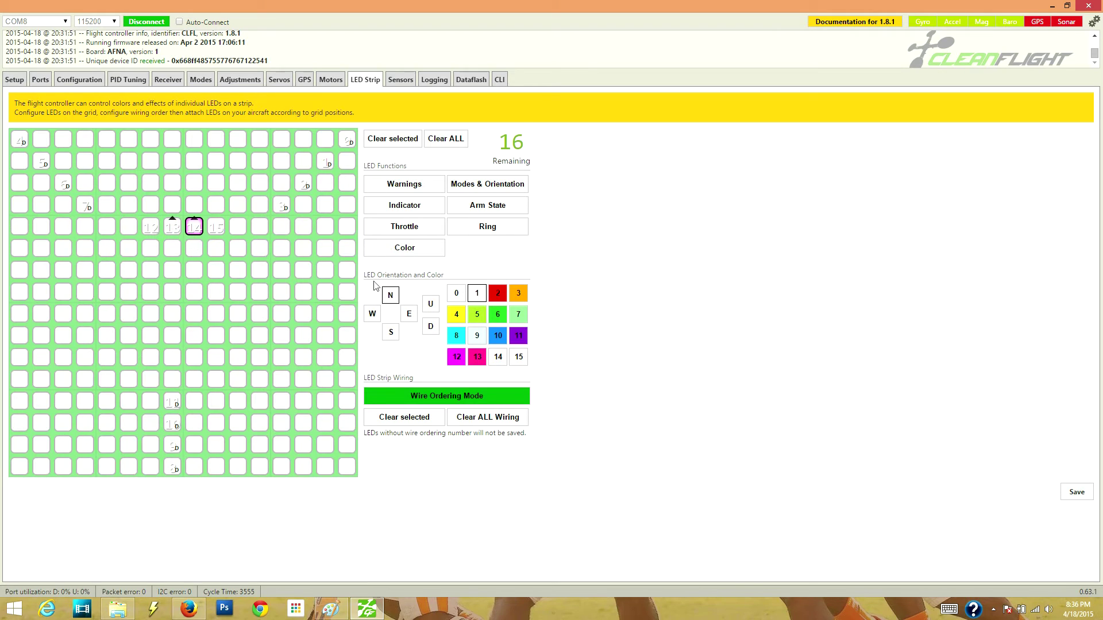
{"action": "left_click", "coordinate": [144, 230]}
{"action": "left_click", "coordinate": [372, 313]}
{"action": "left_click", "coordinate": [212, 233]}
{"action": "left_click", "coordinate": [408, 314]}
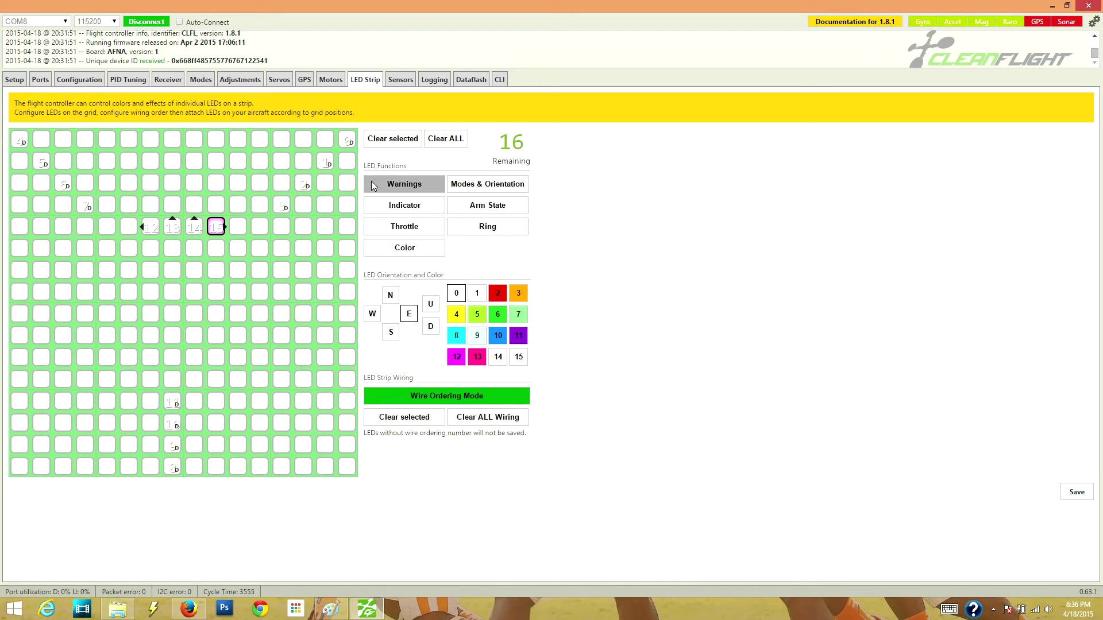
Assign the Color function to the two north-facing LEDs, 13 and 14
{"action": "left_click", "coordinate": [171, 232]}
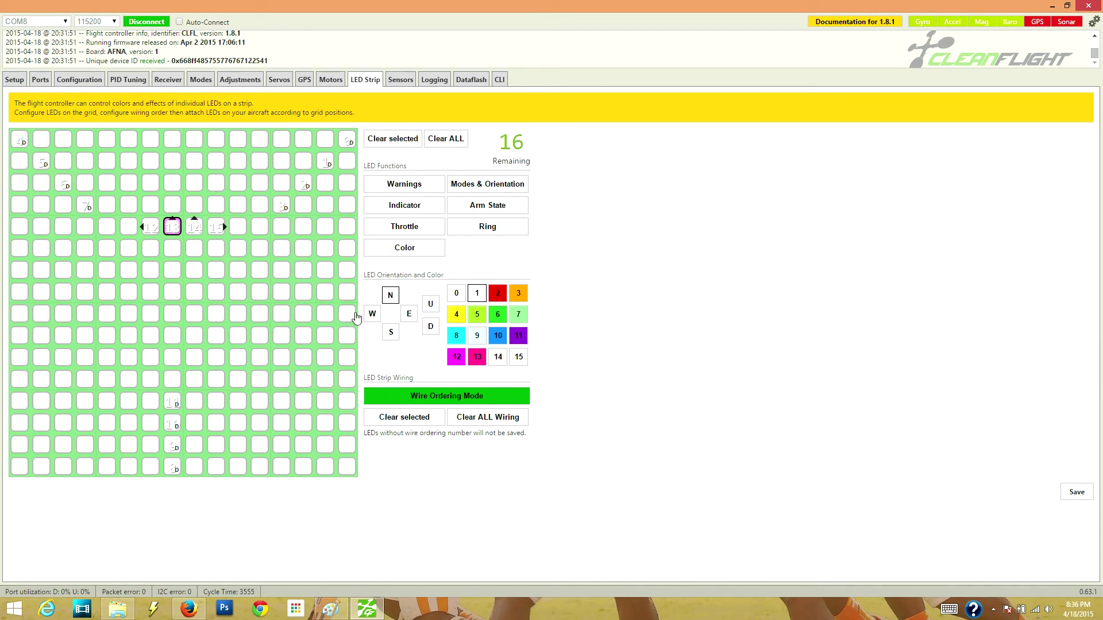
{"action": "left_click", "coordinate": [389, 250]}
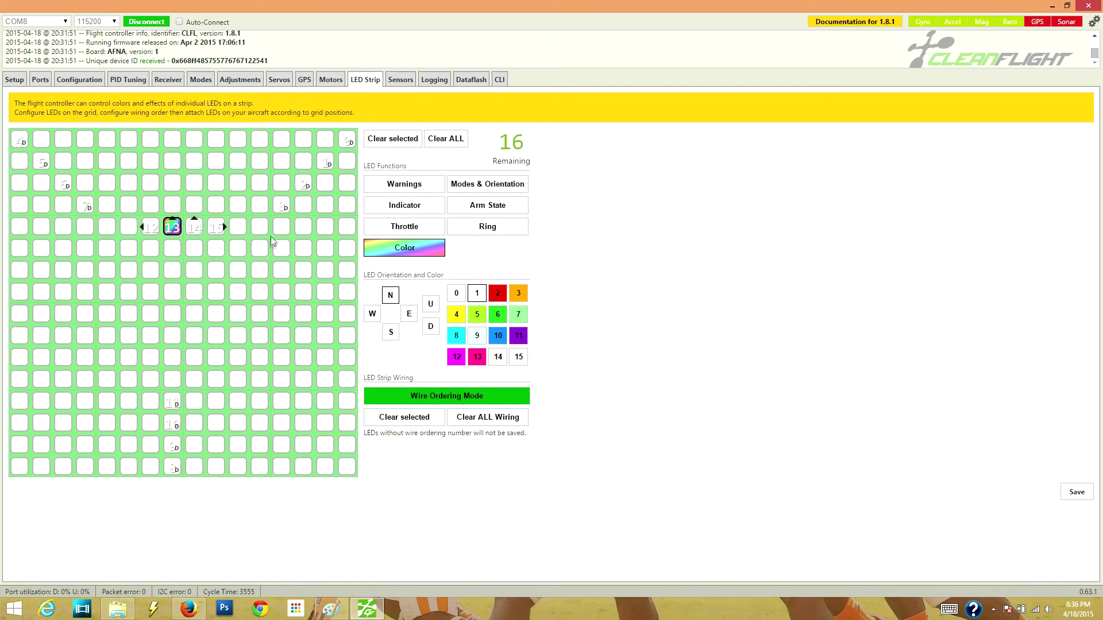
{"action": "left_click", "coordinate": [194, 227]}
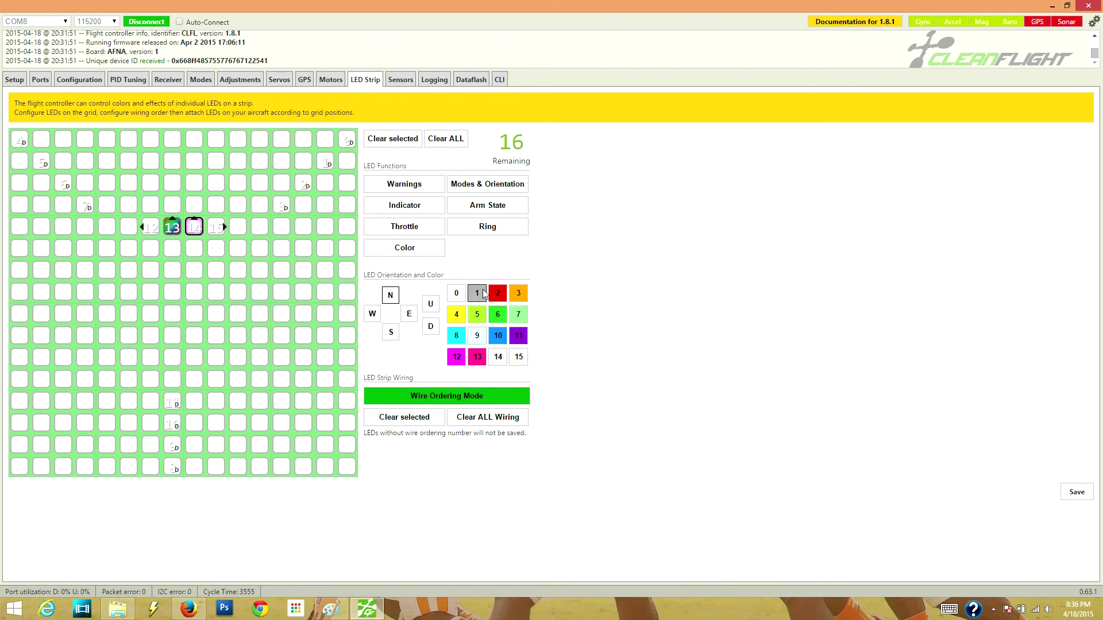
{"action": "left_click", "coordinate": [374, 248]}
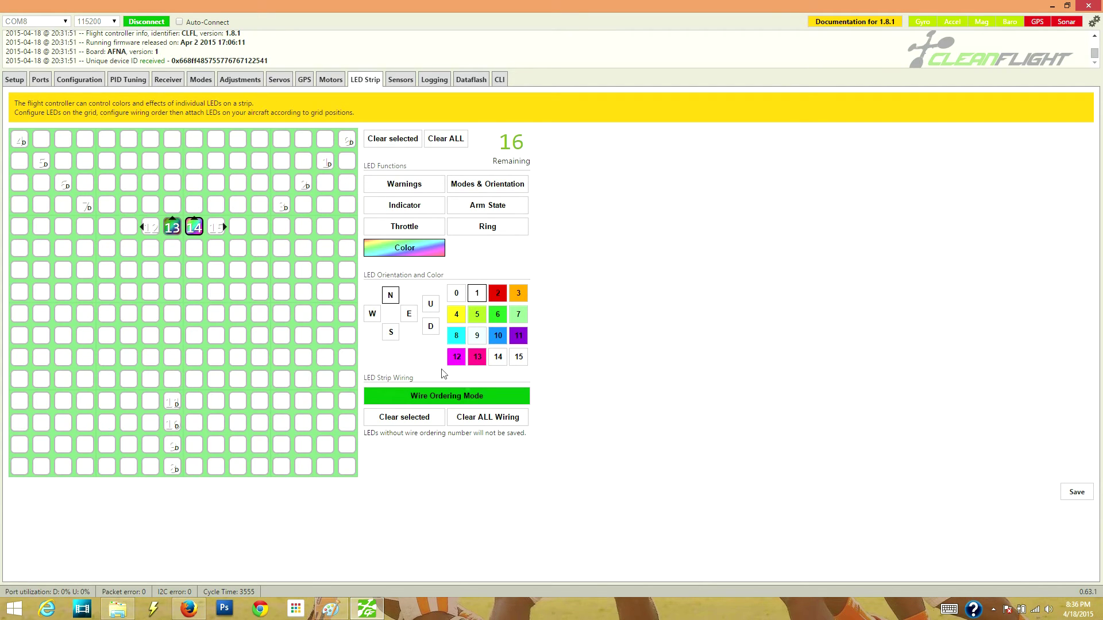
Assign the Warnings and Arm State functions to LEDs 12 and 15
{"action": "left_click", "coordinate": [152, 229]}
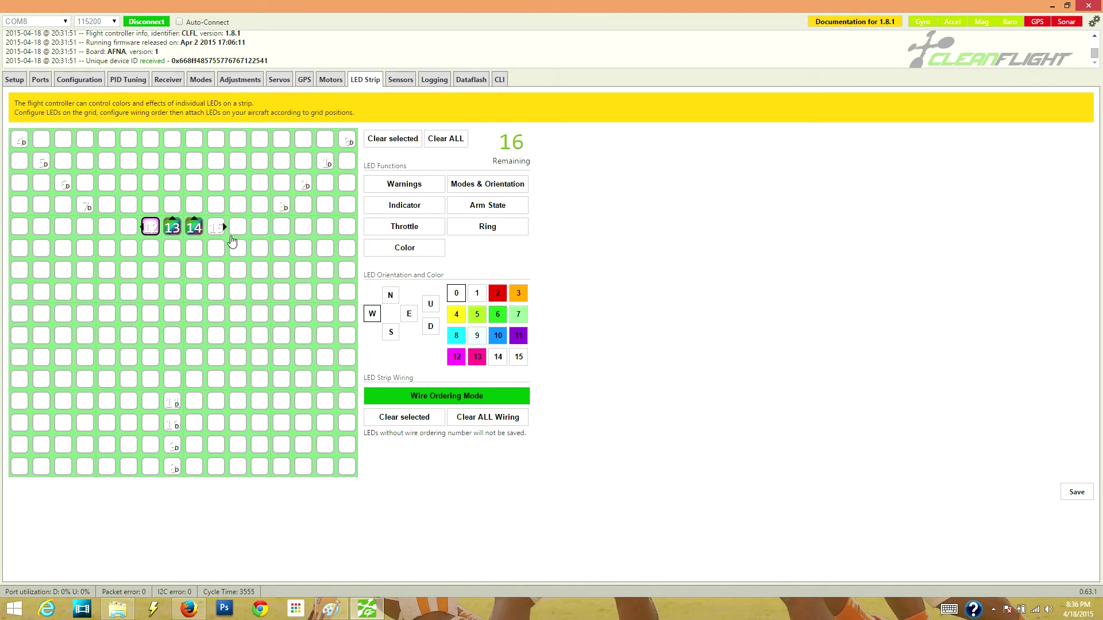
{"action": "left_click", "coordinate": [217, 229], "text": "ctrl"}
{"action": "left_click", "coordinate": [408, 186]}
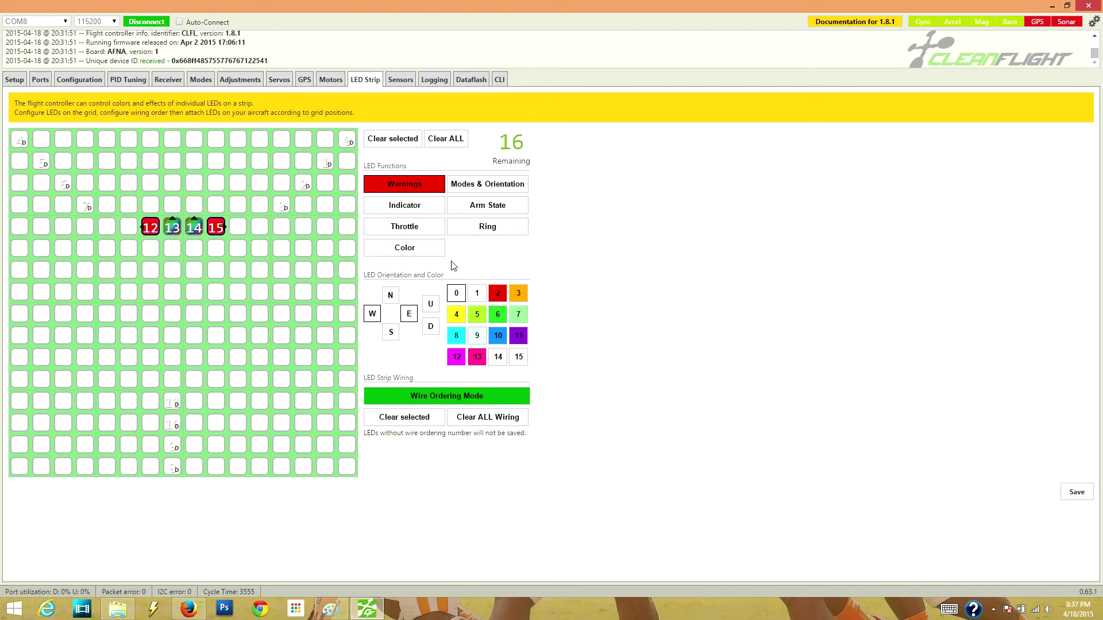
{"action": "left_click", "coordinate": [470, 208]}
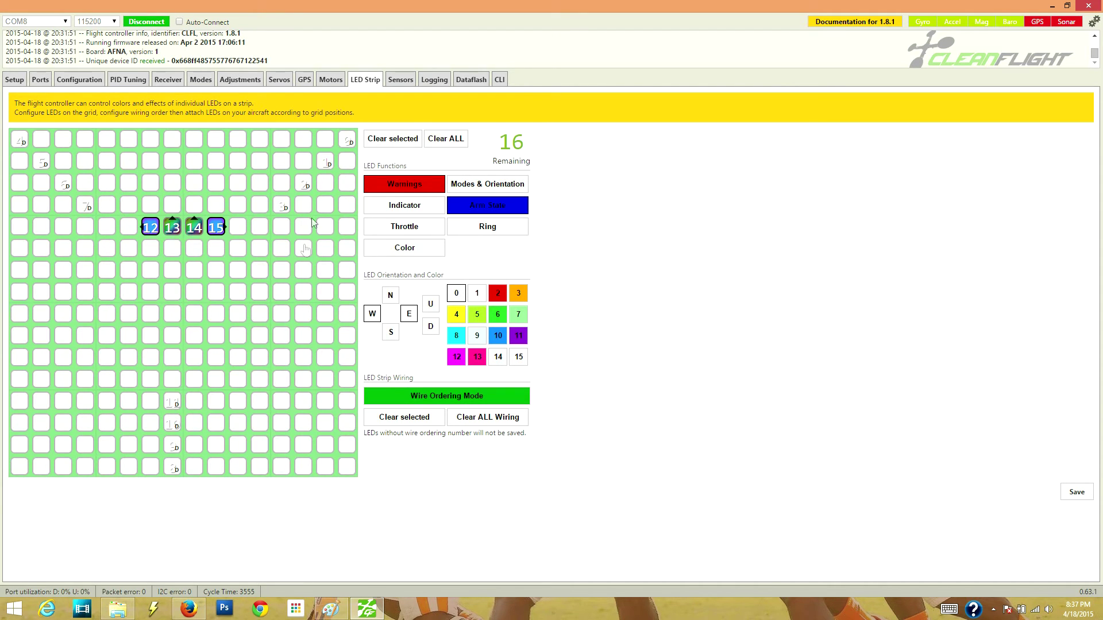
Assign the Arm State function to the outer arm LEDs 0, 1, 4, 5, 8 and 9
{"action": "left_click", "coordinate": [344, 143]}
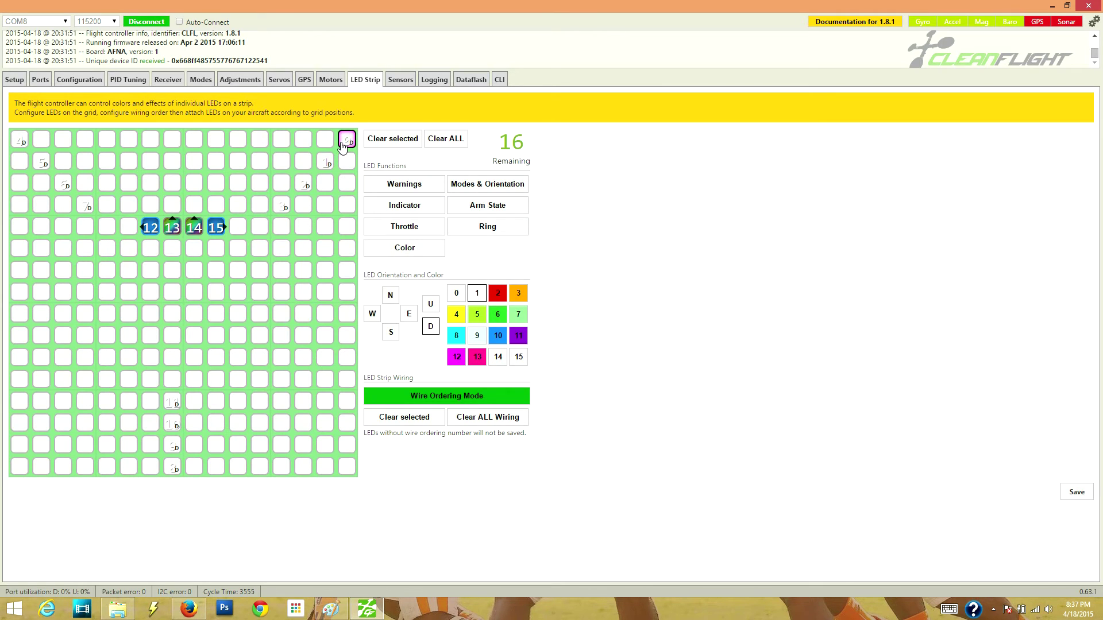
{"action": "left_click", "coordinate": [325, 162], "text": "ctrl"}
{"action": "left_click", "coordinate": [20, 140], "text": "ctrl"}
{"action": "left_click", "coordinate": [41, 161], "text": "ctrl"}
{"action": "left_click", "coordinate": [172, 445], "text": "ctrl"}
{"action": "left_click", "coordinate": [172, 467], "text": "ctrl"}
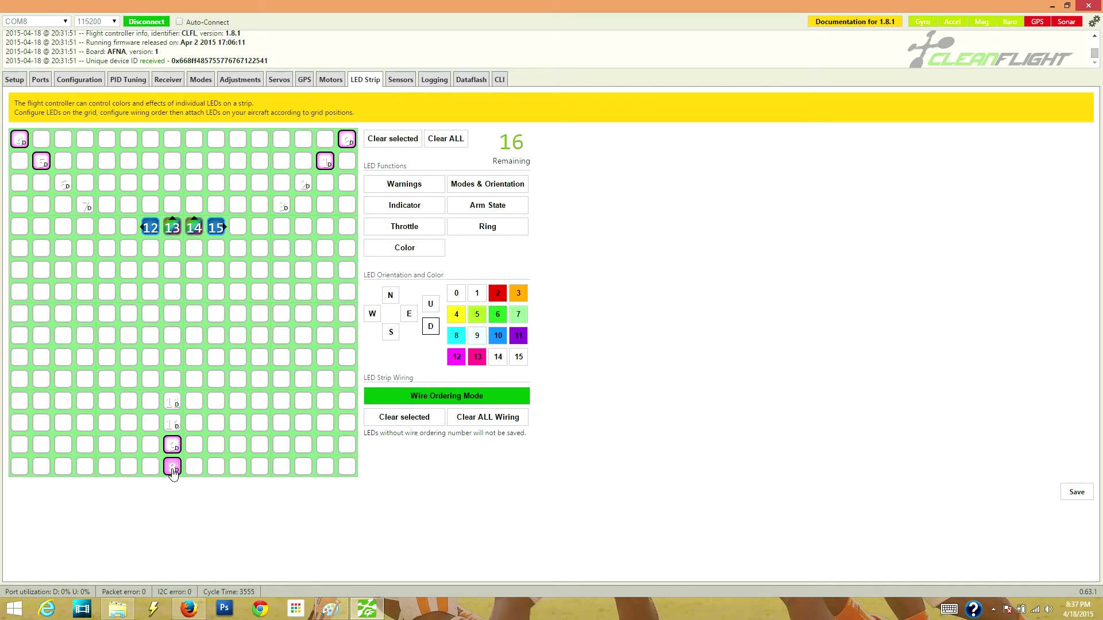
{"action": "left_click", "coordinate": [494, 209]}
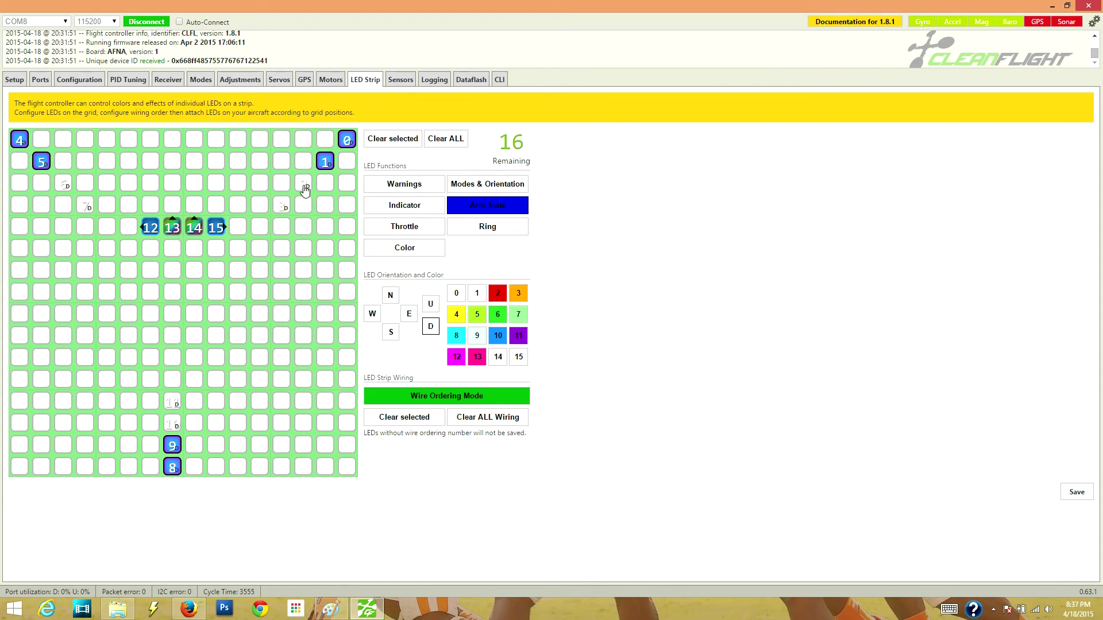
Add inner arm LEDs 2, 3, 6, 7, 10 and 11 to the selection and assign Warnings to all arm LEDs 0 to 11
{"action": "left_click", "coordinate": [64, 185]}
{"action": "left_click", "coordinate": [84, 205]}
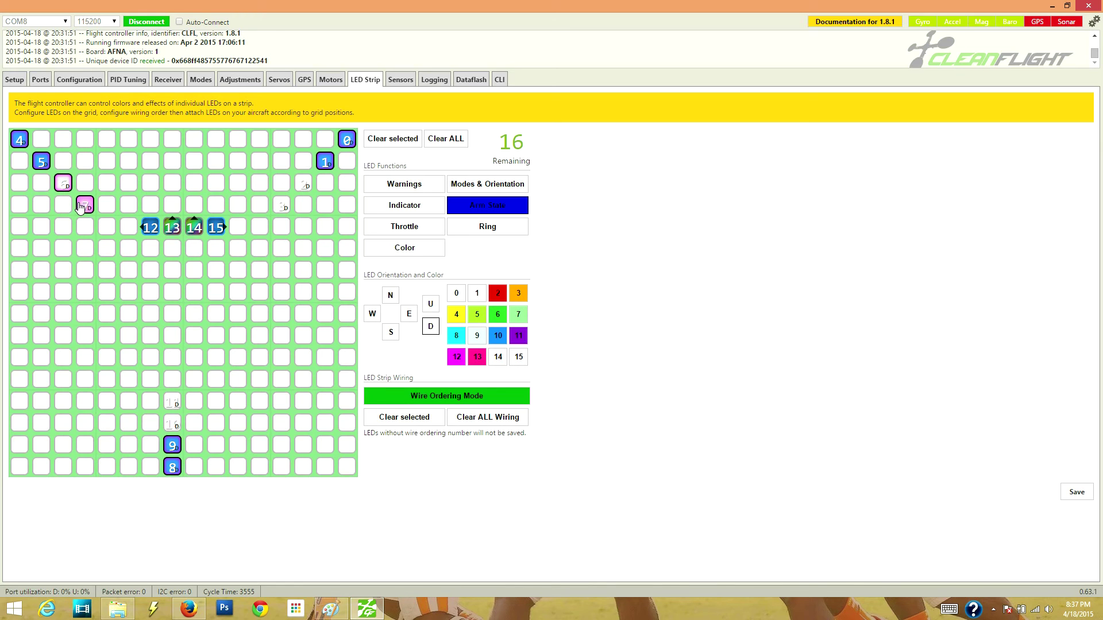
{"action": "left_click", "coordinate": [173, 425]}
{"action": "left_click", "coordinate": [172, 403]}
{"action": "left_click", "coordinate": [283, 206]}
{"action": "left_click", "coordinate": [304, 186]}
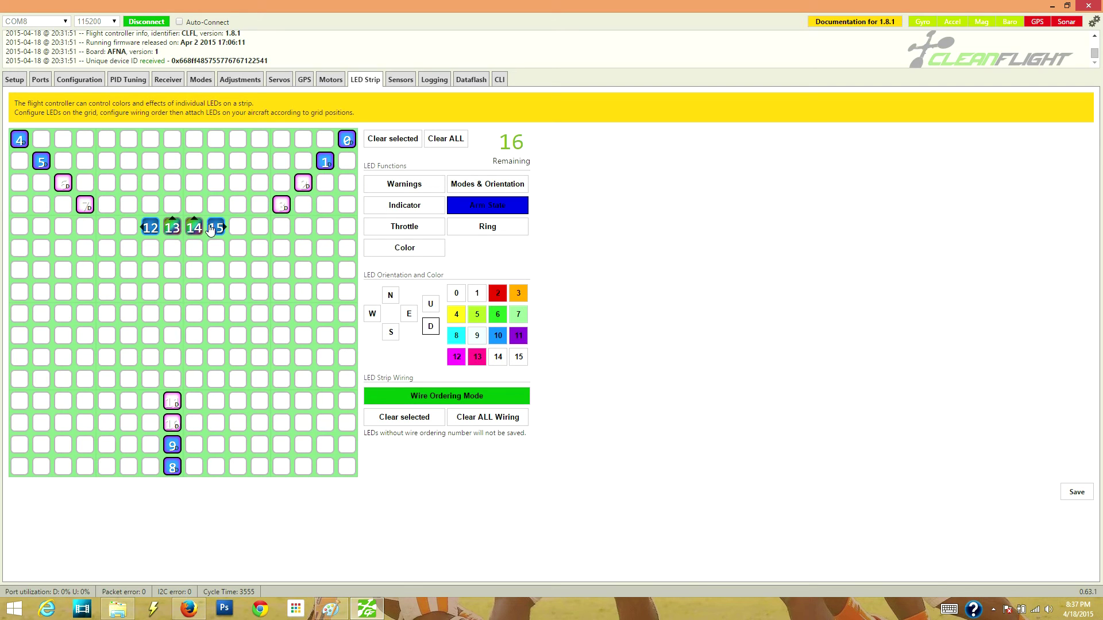
{"action": "left_click", "coordinate": [216, 229]}
{"action": "left_click", "coordinate": [150, 229]}
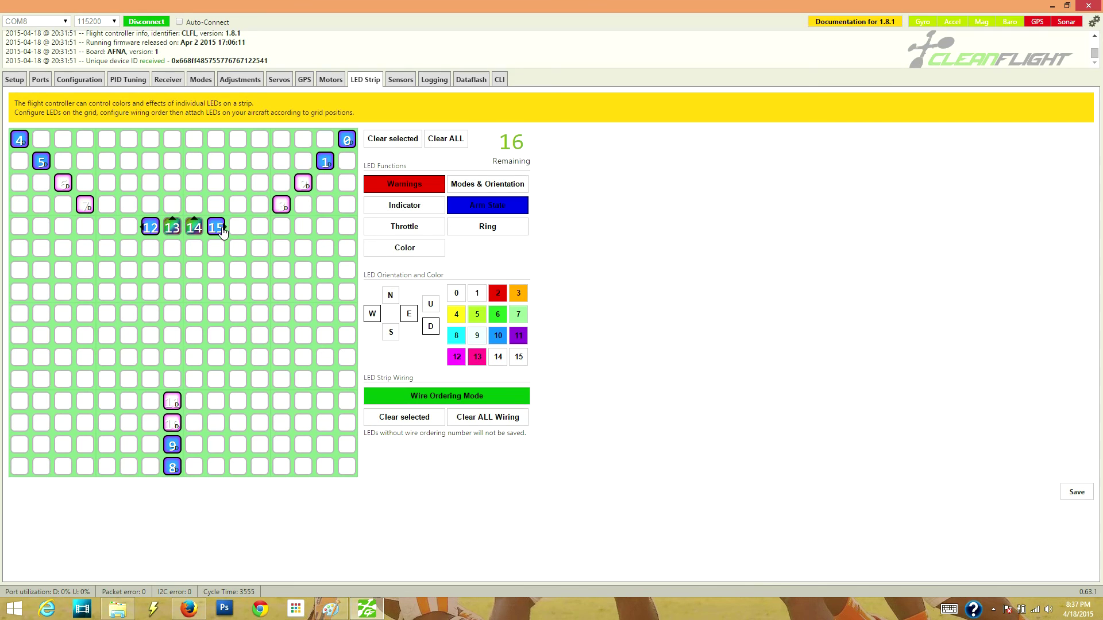
{"action": "left_click", "coordinate": [158, 231]}
{"action": "left_click", "coordinate": [412, 188]}
{"action": "left_click", "coordinate": [412, 188]}
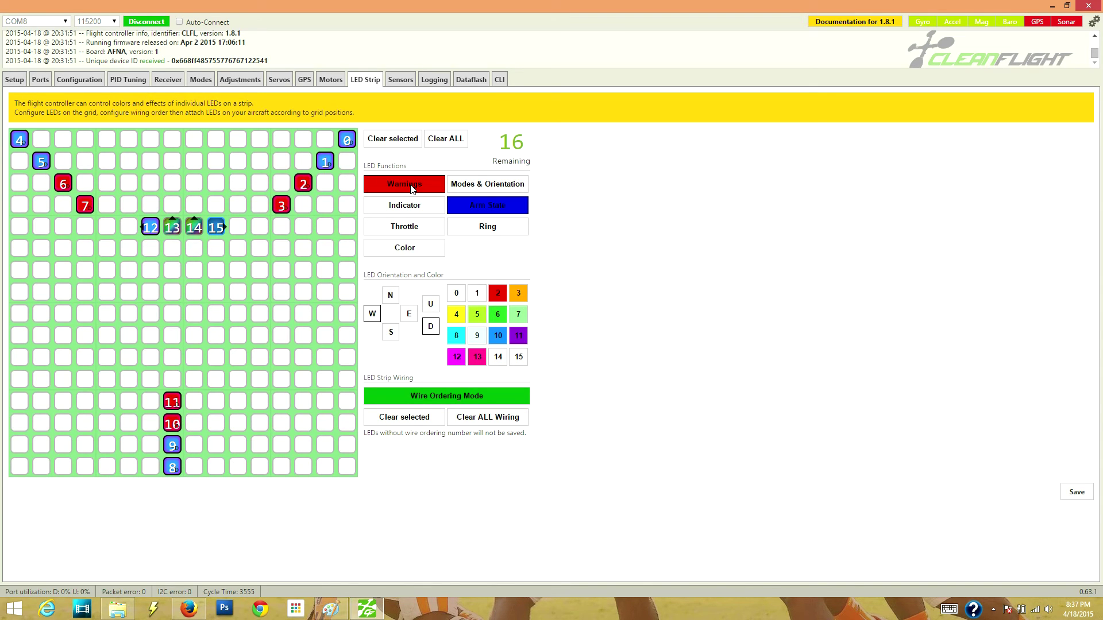
Check the functions assigned to individual LEDs on the arms and in the centre row
{"action": "left_click", "coordinate": [173, 446]}
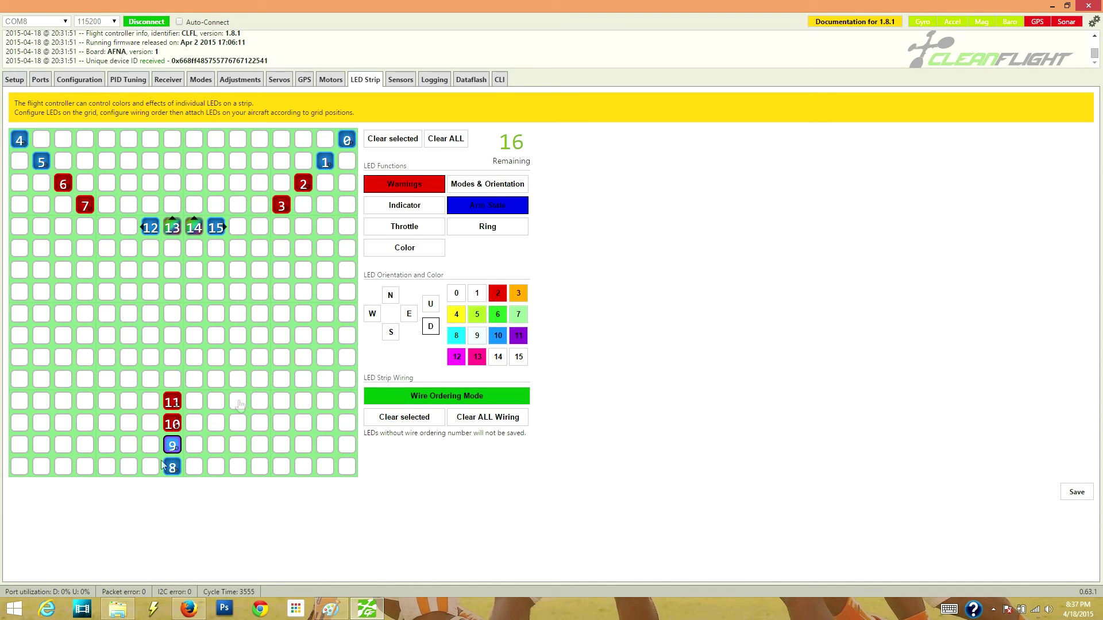
{"action": "left_click", "coordinate": [171, 468]}
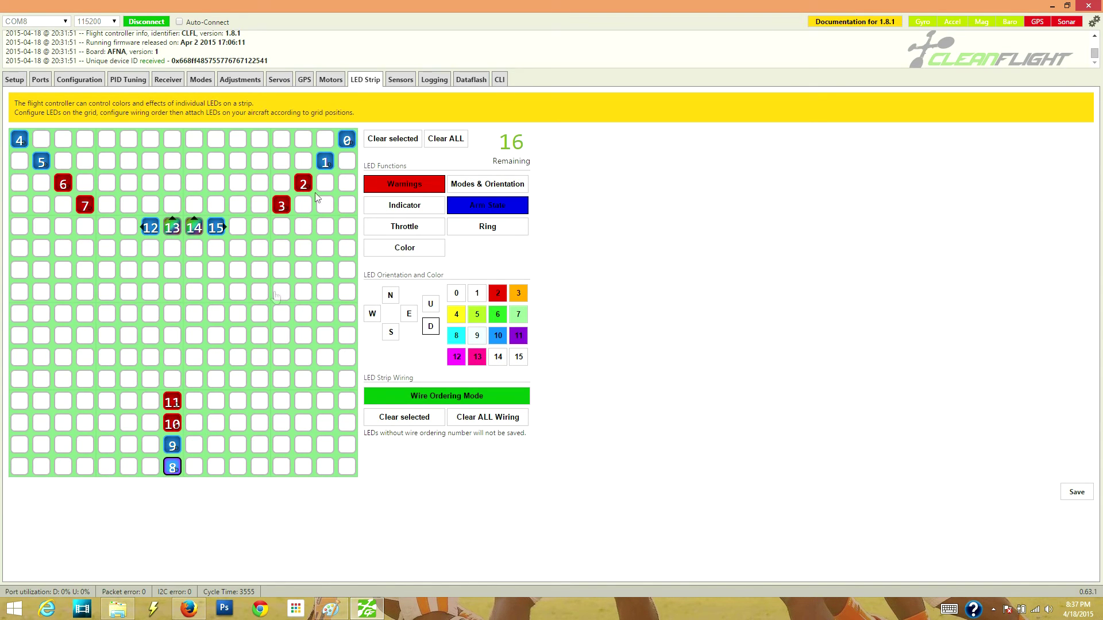
{"action": "left_click", "coordinate": [20, 140]}
{"action": "left_click", "coordinate": [172, 227]}
{"action": "left_click", "coordinate": [205, 229]}
{"action": "left_click", "coordinate": [212, 230]}
{"action": "left_click", "coordinate": [194, 229]}
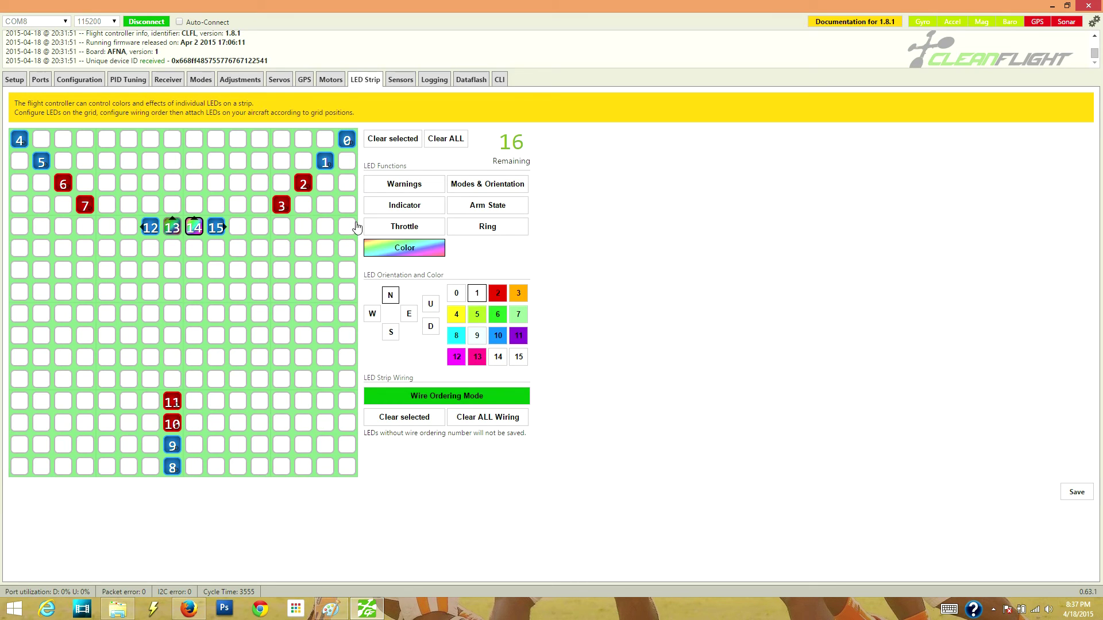
Add the Indicator function to LEDs 0, 1, 4 and 5 at the front arm tips
{"action": "left_click", "coordinate": [343, 141]}
{"action": "left_click", "coordinate": [324, 163], "text": "ctrl"}
{"action": "left_click", "coordinate": [19, 141], "text": "ctrl"}
{"action": "left_click", "coordinate": [40, 161], "text": "ctrl"}
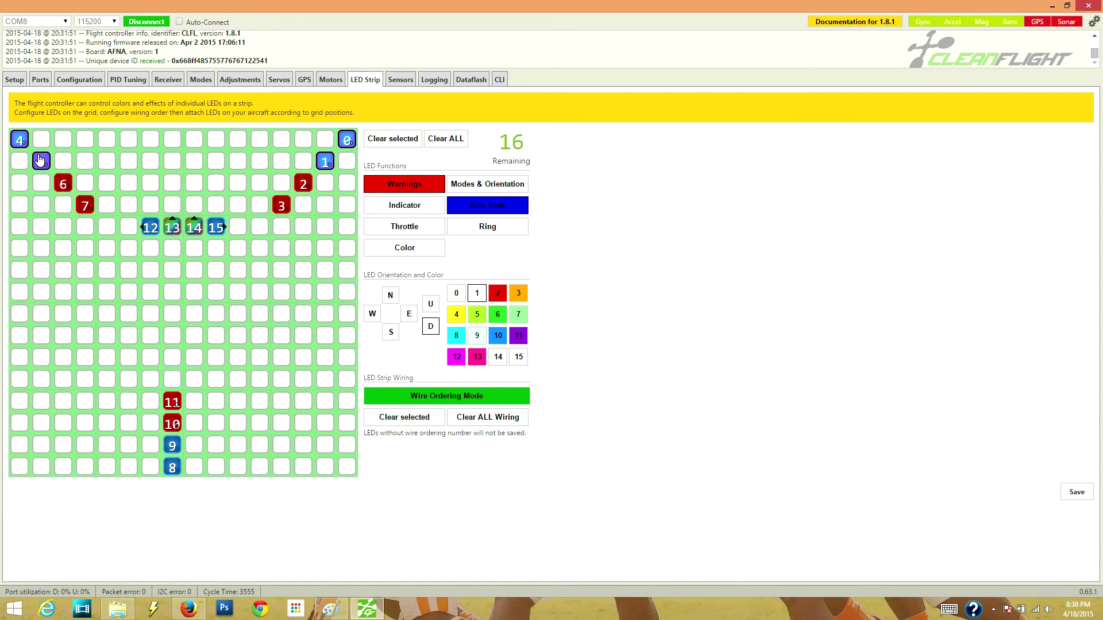
{"action": "left_click", "coordinate": [409, 204]}
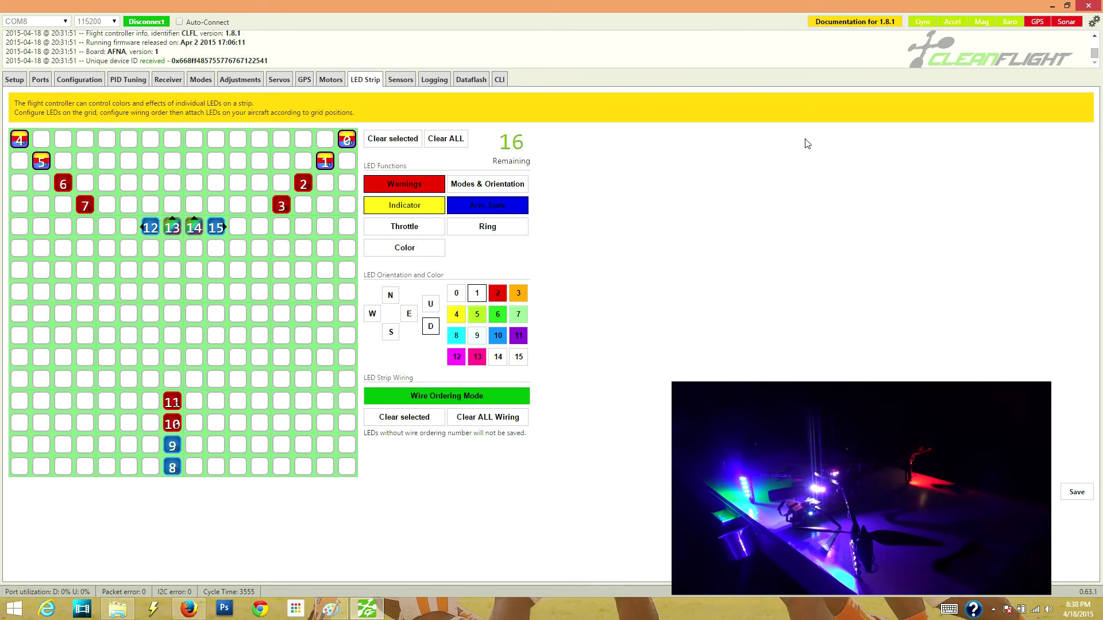
Add the Throttle function to rear arm LEDs 8 to 11 and save the LED strip configuration
{"action": "left_click", "coordinate": [176, 445]}
{"action": "left_click", "coordinate": [175, 472]}
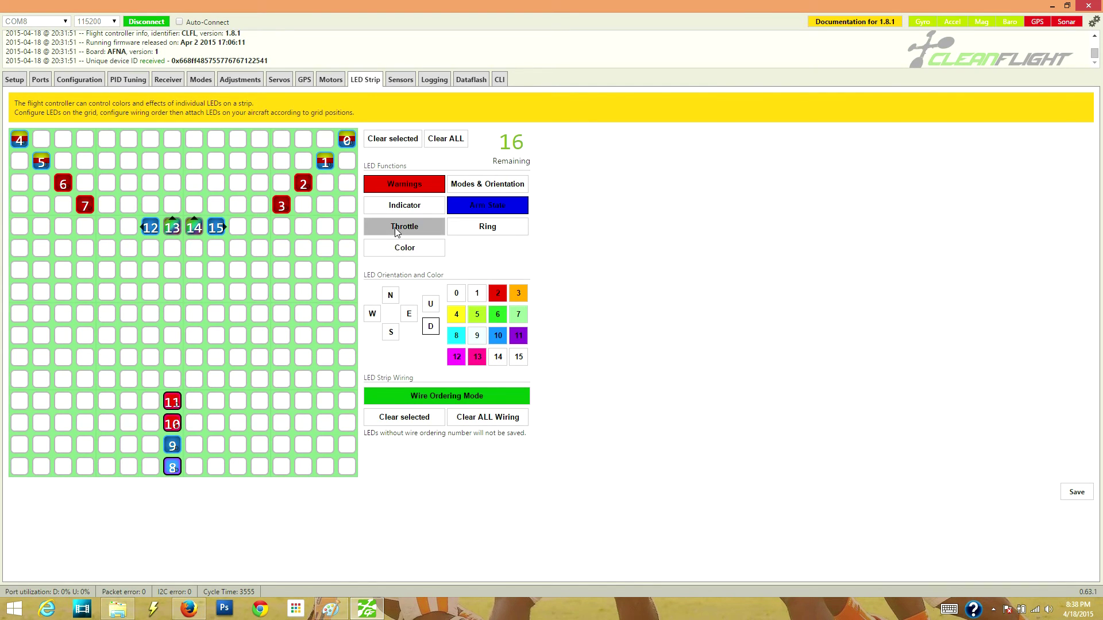
{"action": "left_click", "coordinate": [398, 229]}
{"action": "left_click_drag", "start_coordinate": [179, 454], "coordinate": [192, 497]}
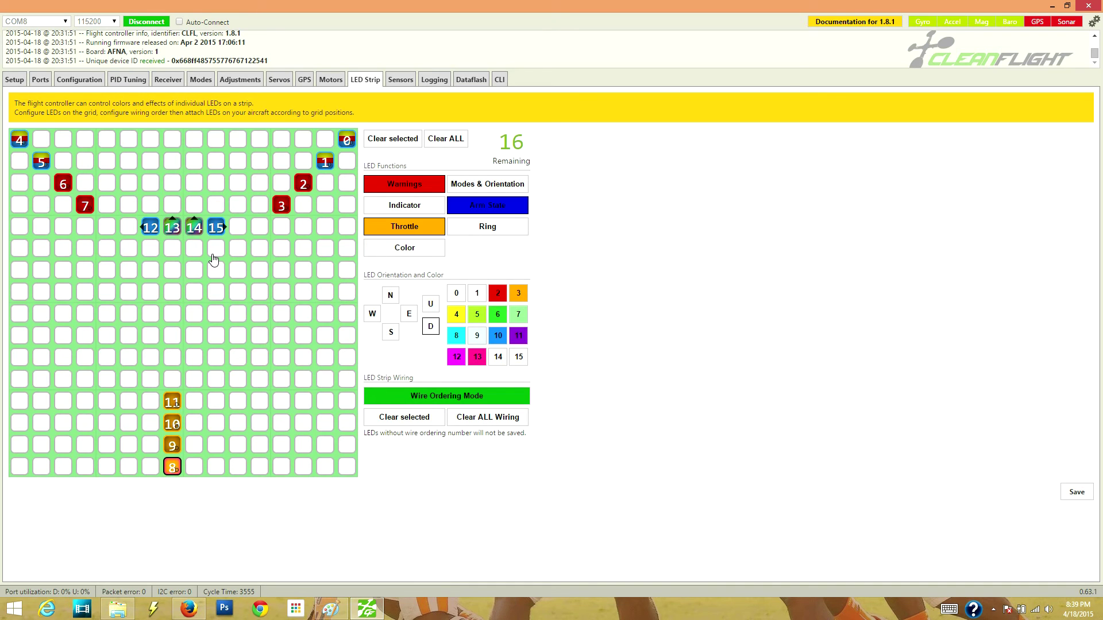
{"action": "left_click", "coordinate": [1072, 493]}
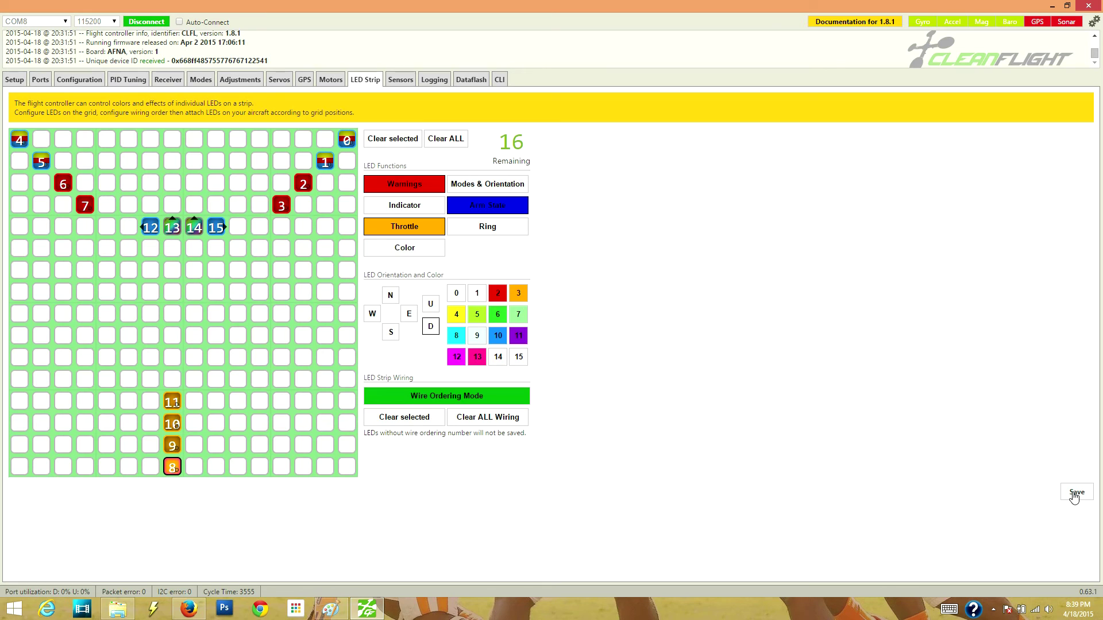